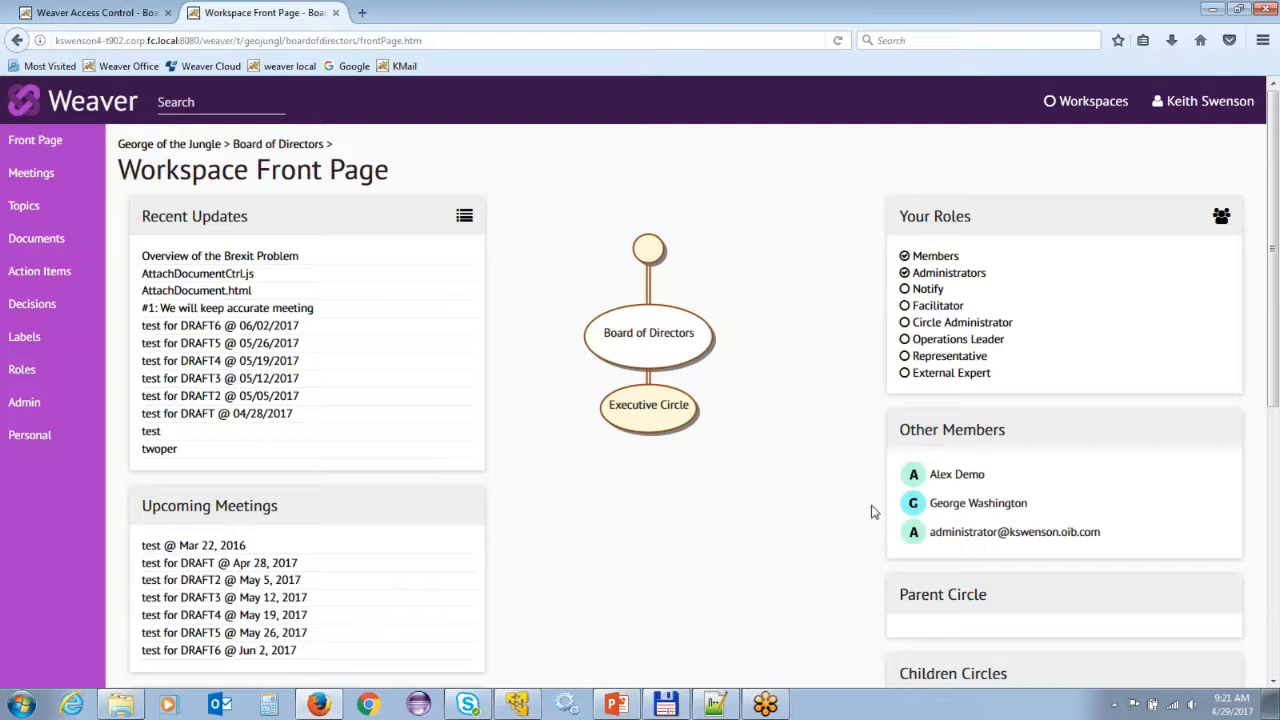
# Go to the Roles page of the Board of Directors workspace.
pyautogui.click(22, 371)
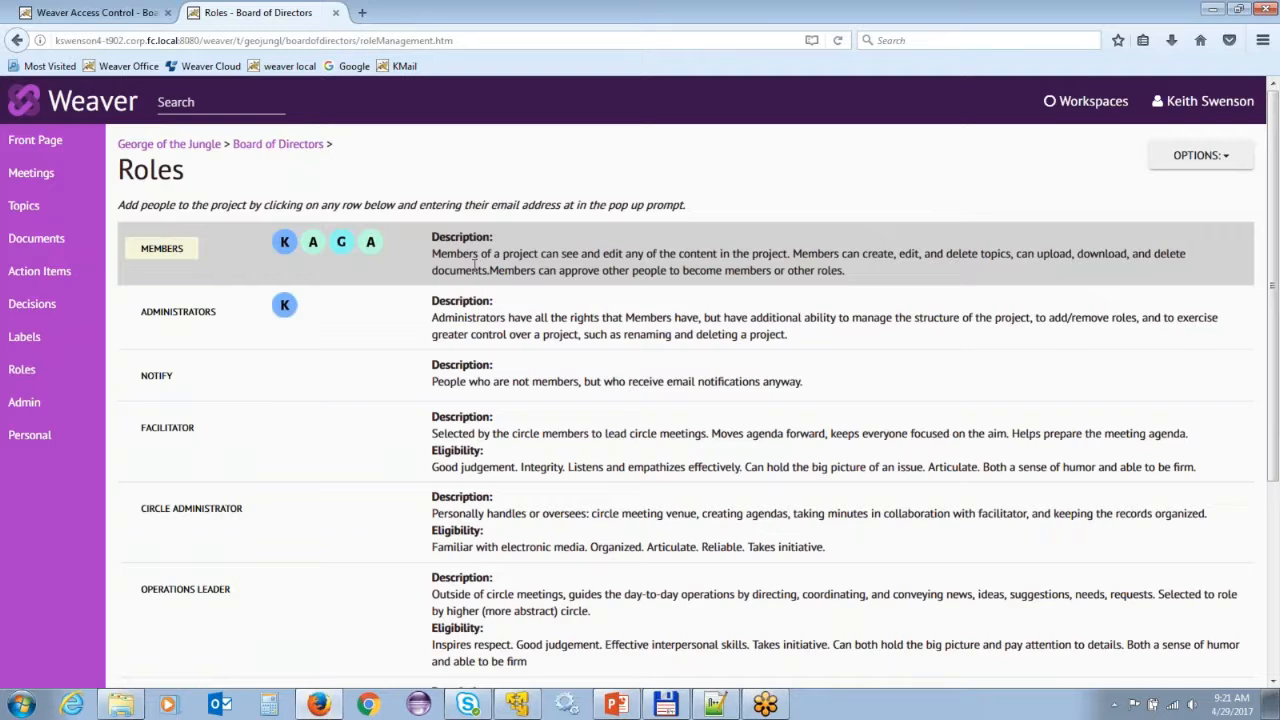
# Add the new person's pasted e-mail as a Members player, removing a wrongly added existing user.
pyautogui.click(474, 263)
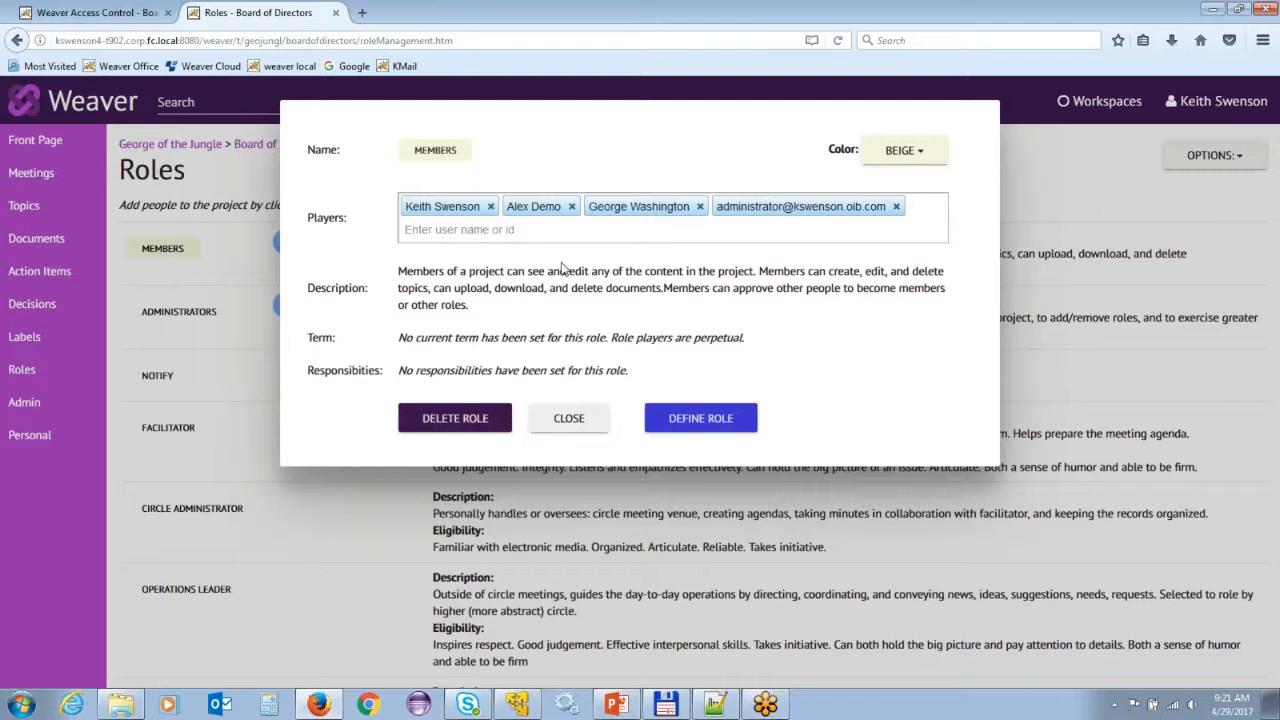
pyautogui.click(499, 232)
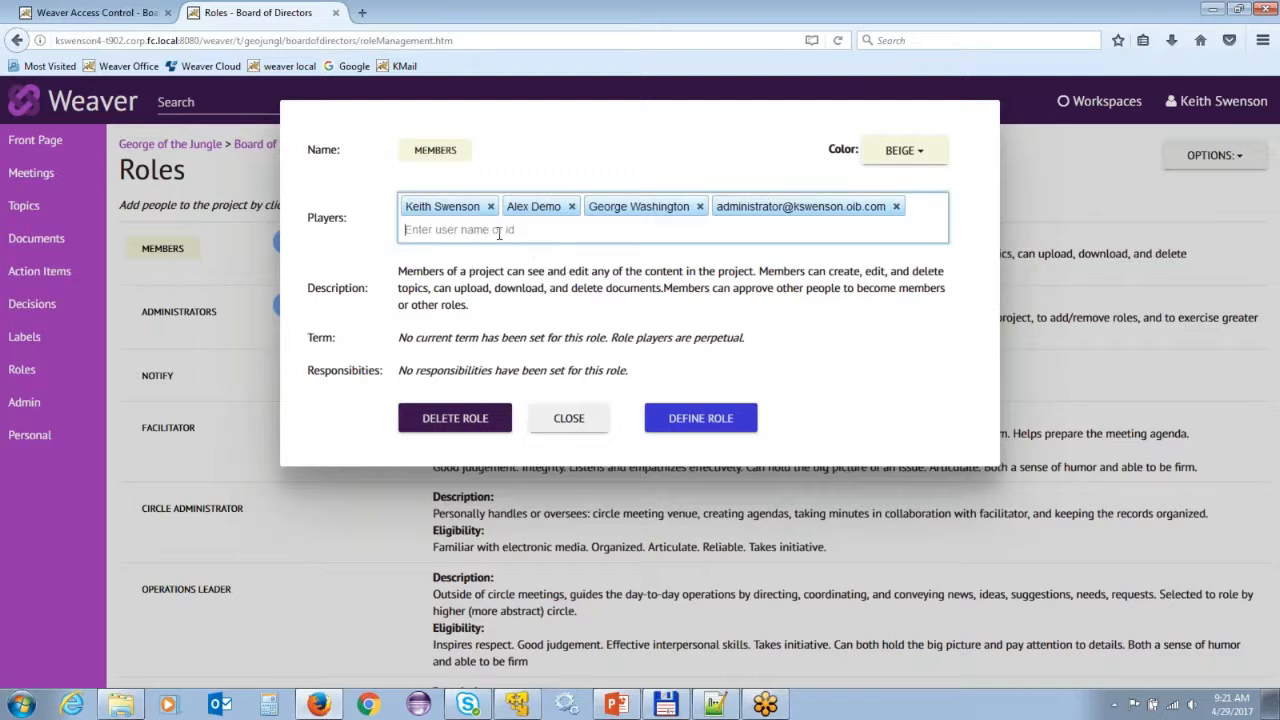
pyautogui.write('ben')
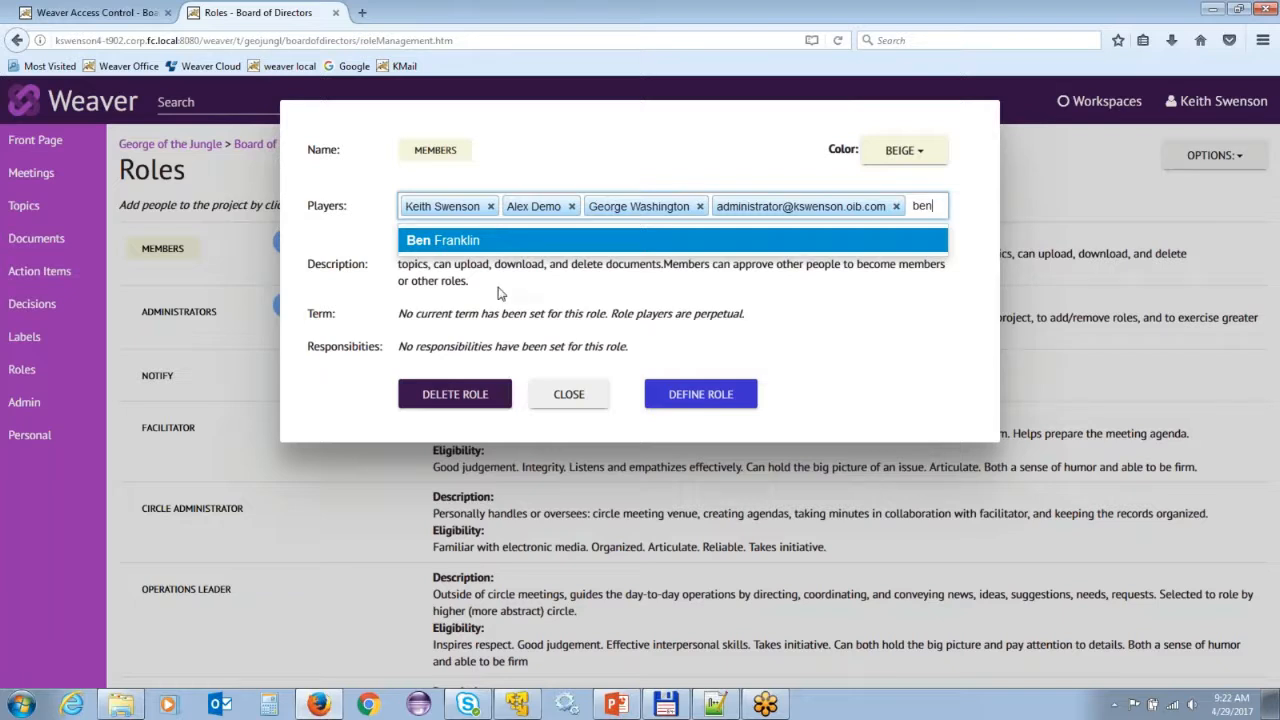
pyautogui.click(481, 250)
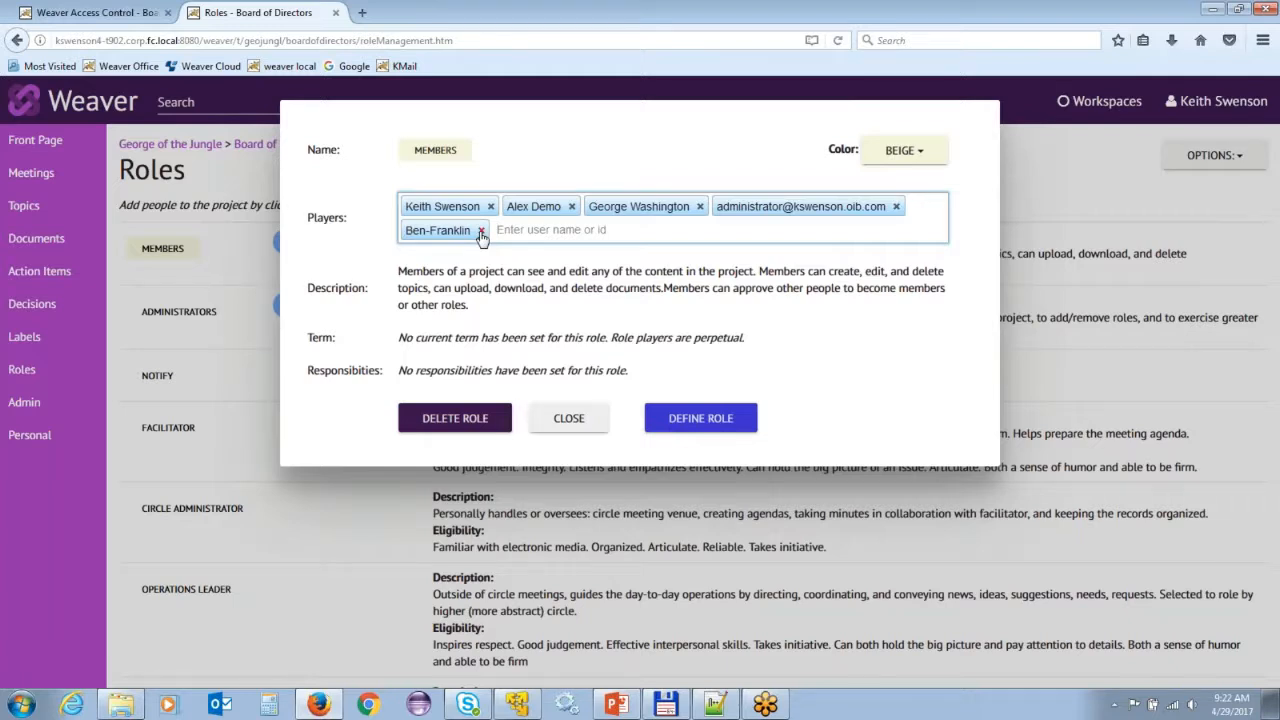
pyautogui.click(481, 231)
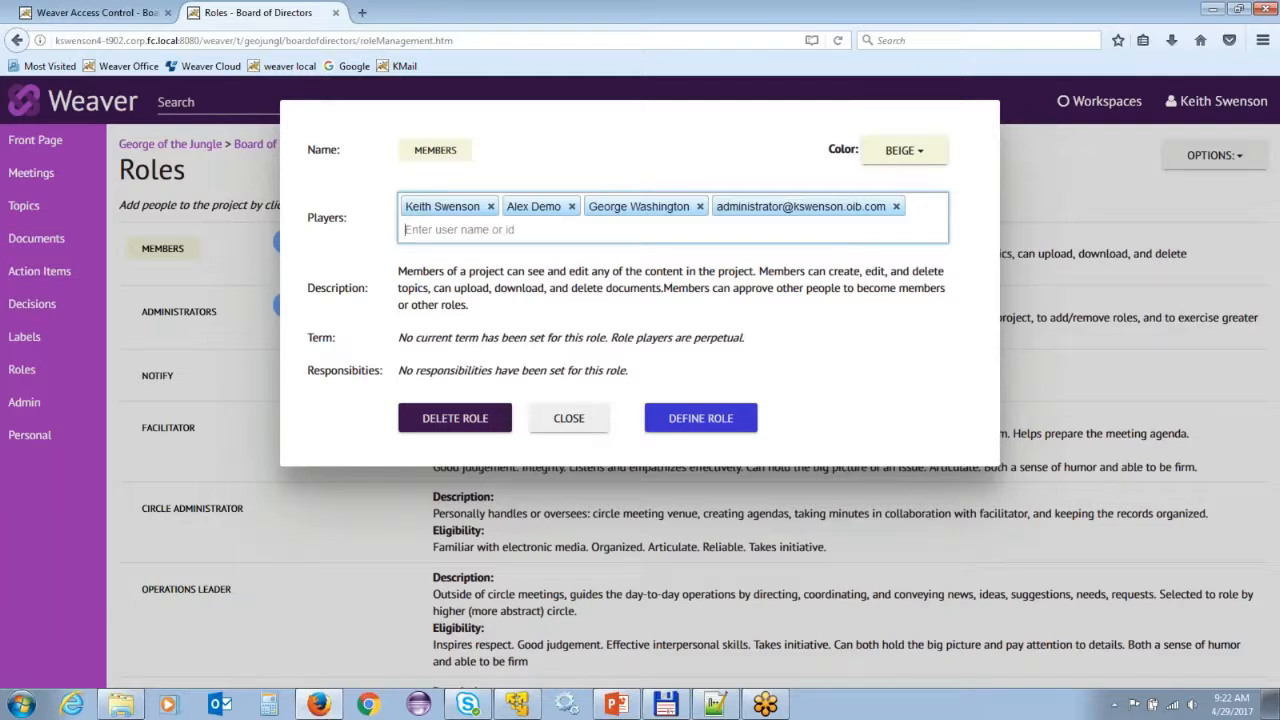
pyautogui.hotkey('ctrl', 'v')
pyautogui.press('Return')
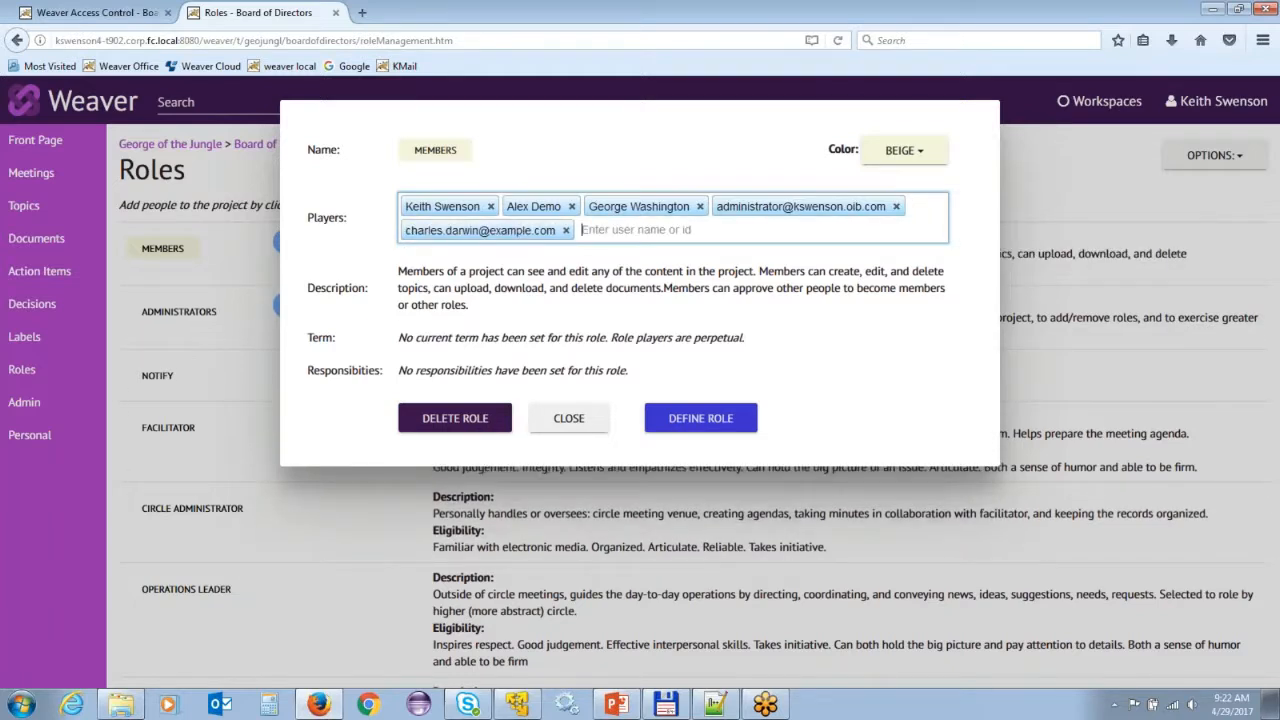
pyautogui.click(566, 420)
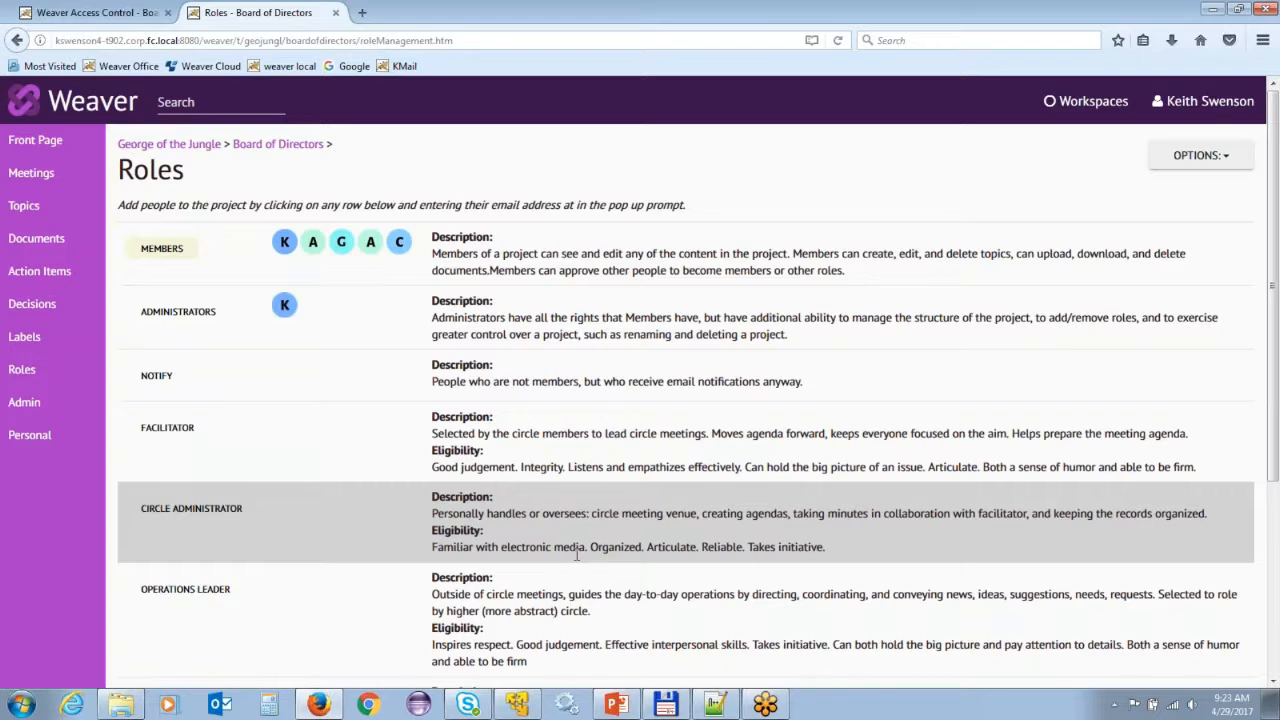
# Compose an invitation to the new member, greeting them by nickname and adding a pasted personal line.
pyautogui.click(398, 246)
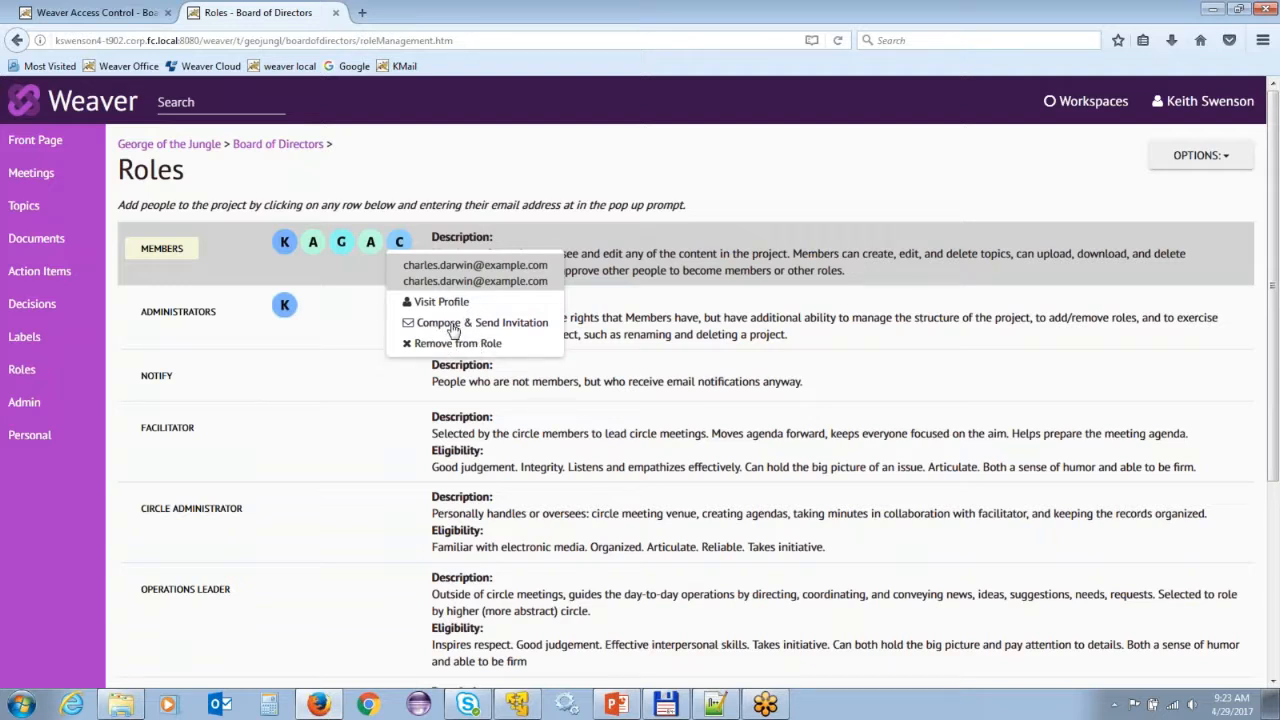
pyautogui.click(452, 323)
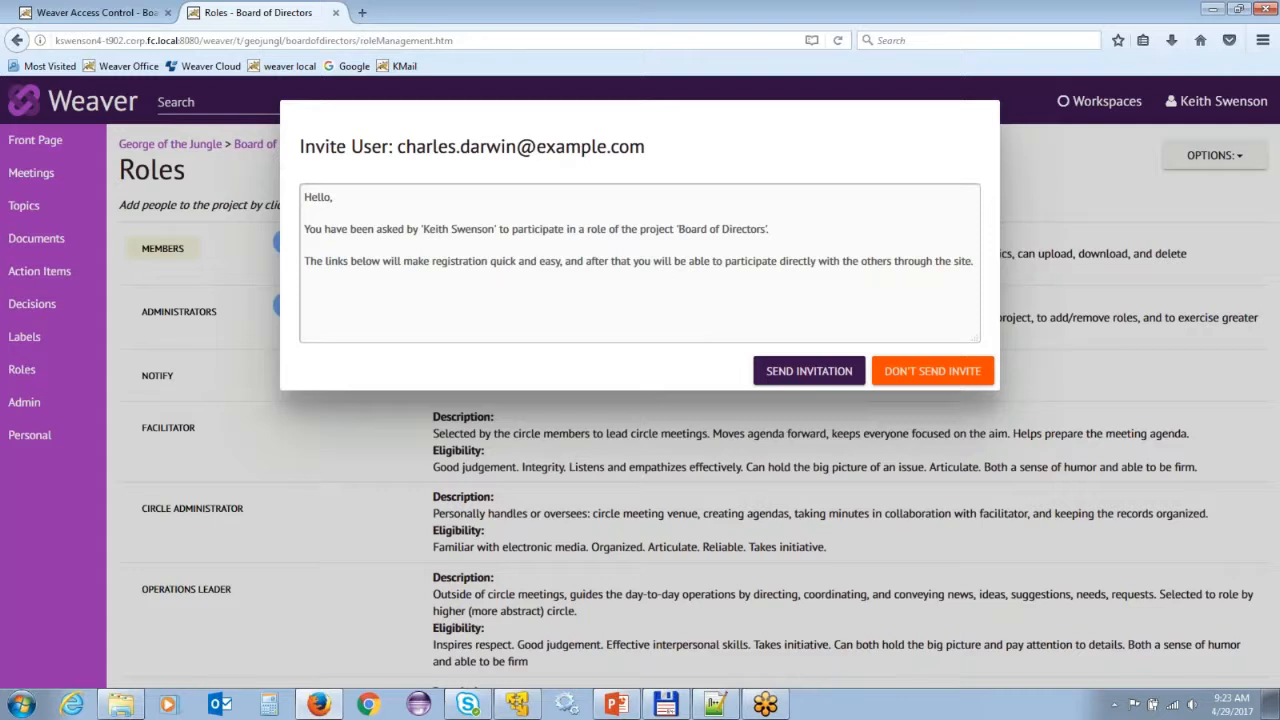
pyautogui.click(348, 205)
pyautogui.write('C')
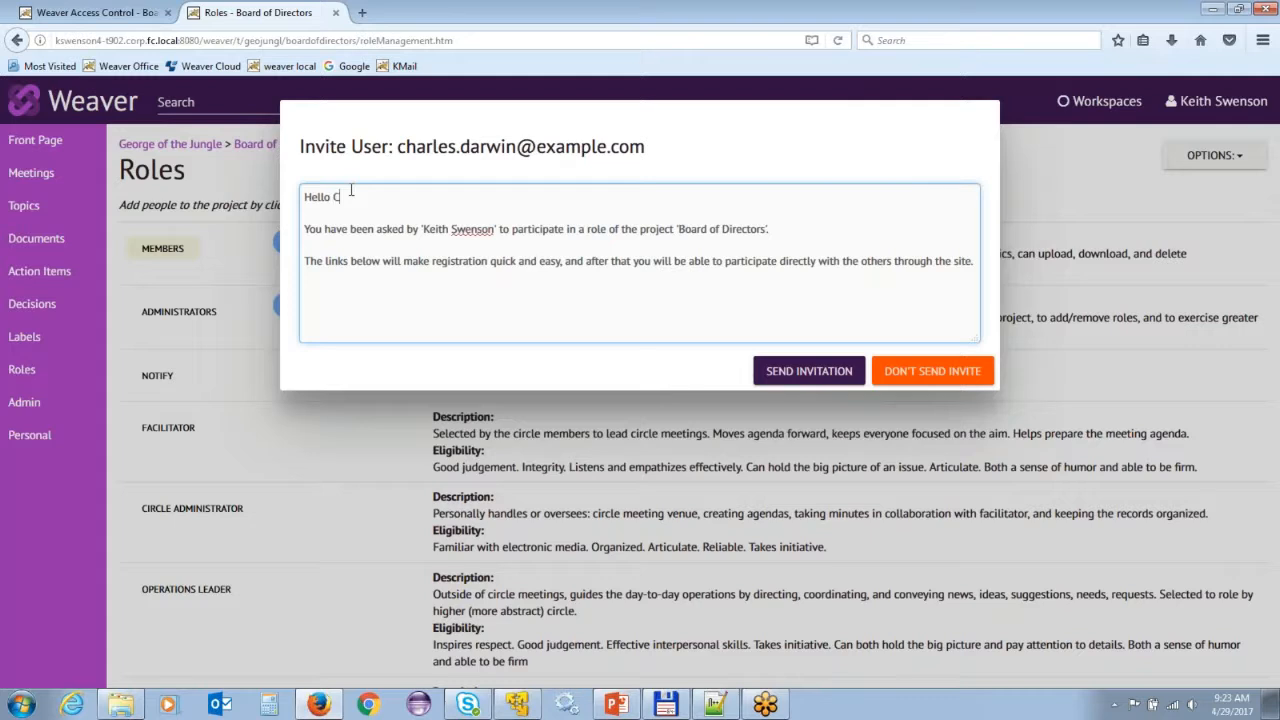
pyautogui.write('huck,')
pyautogui.press('Return')
pyautogui.press('Return')
pyautogui.write('This is the meeting group I told you about.')
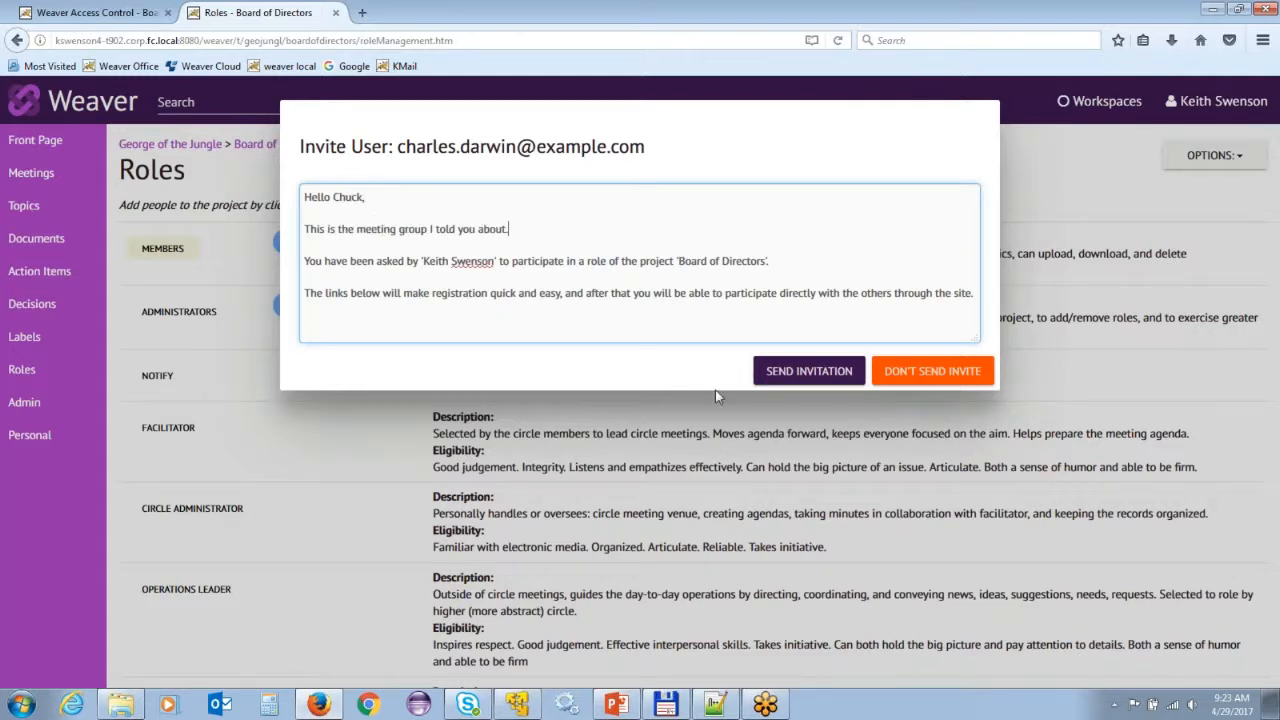
# Send the invitation, confirm the sent notice, and open a blank browser tab.
pyautogui.click(806, 376)
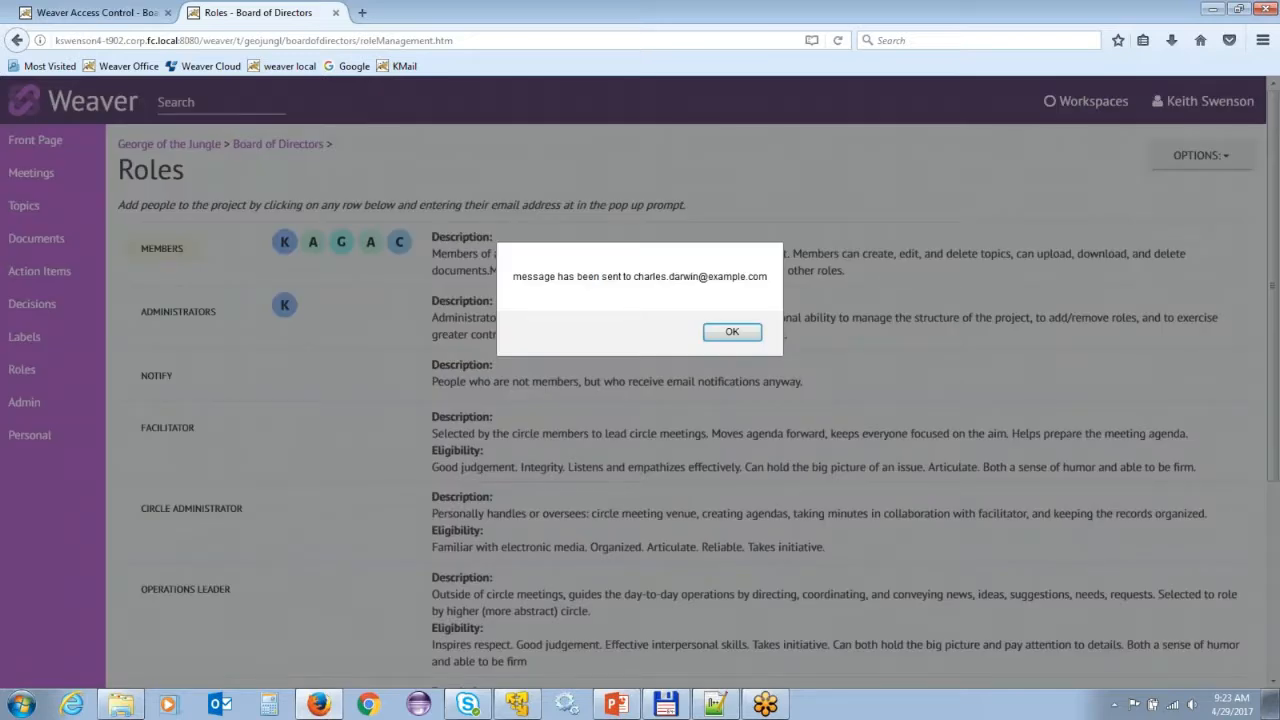
pyautogui.click(722, 335)
pyautogui.click(363, 12)
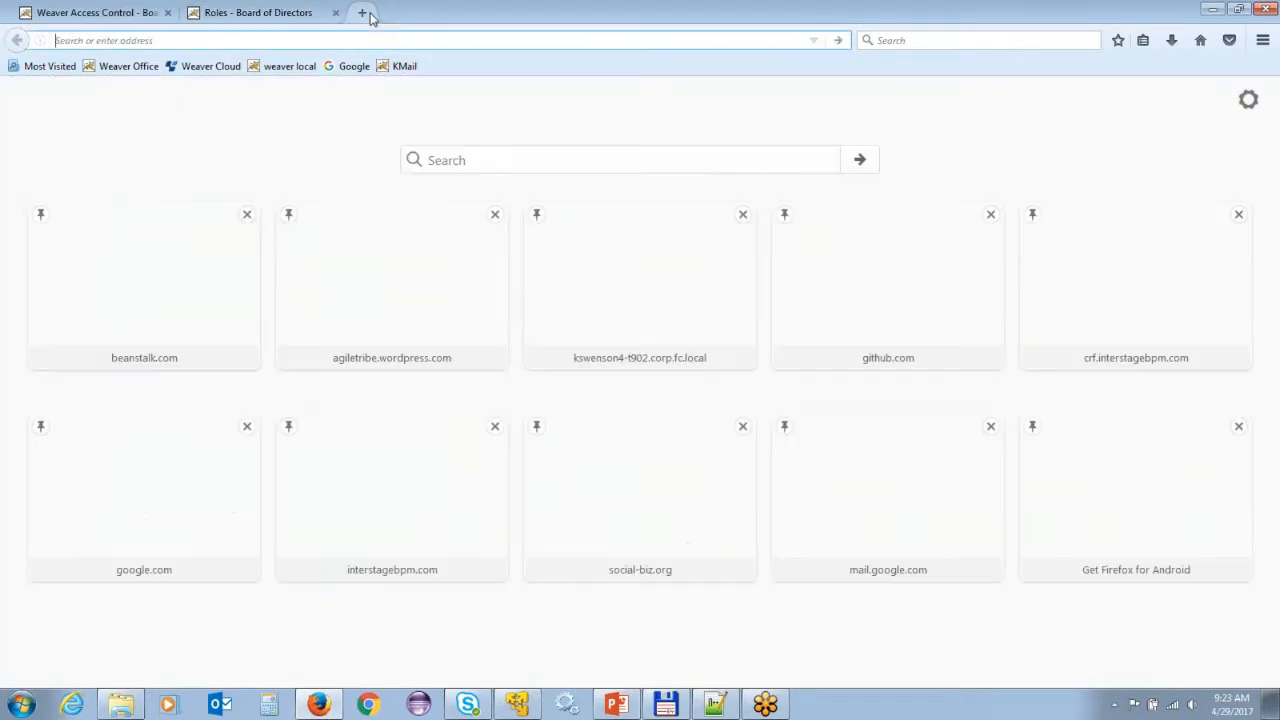
# In KMail, open the Invitation to Collaborate message and follow its registration link.
pyautogui.click(400, 66)
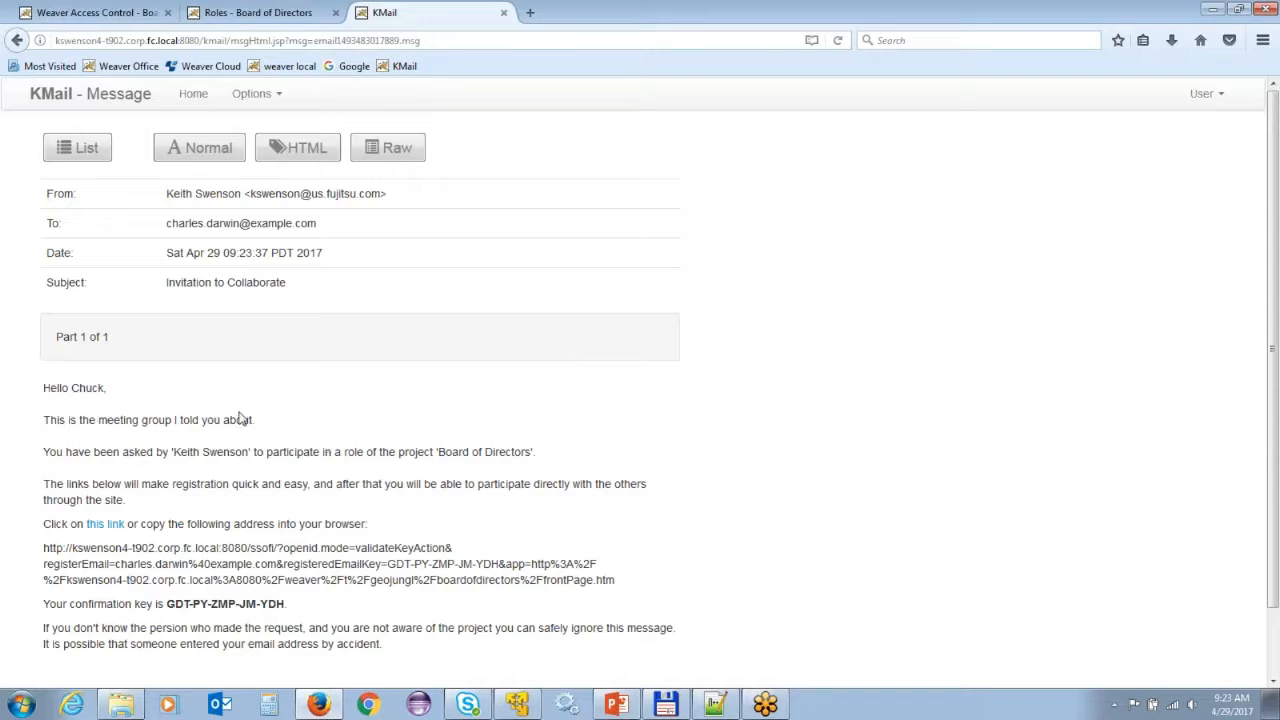
pyautogui.moveTo(49, 387); pyautogui.dragTo(317, 475)
pyautogui.scroll(-1, 300, 466)
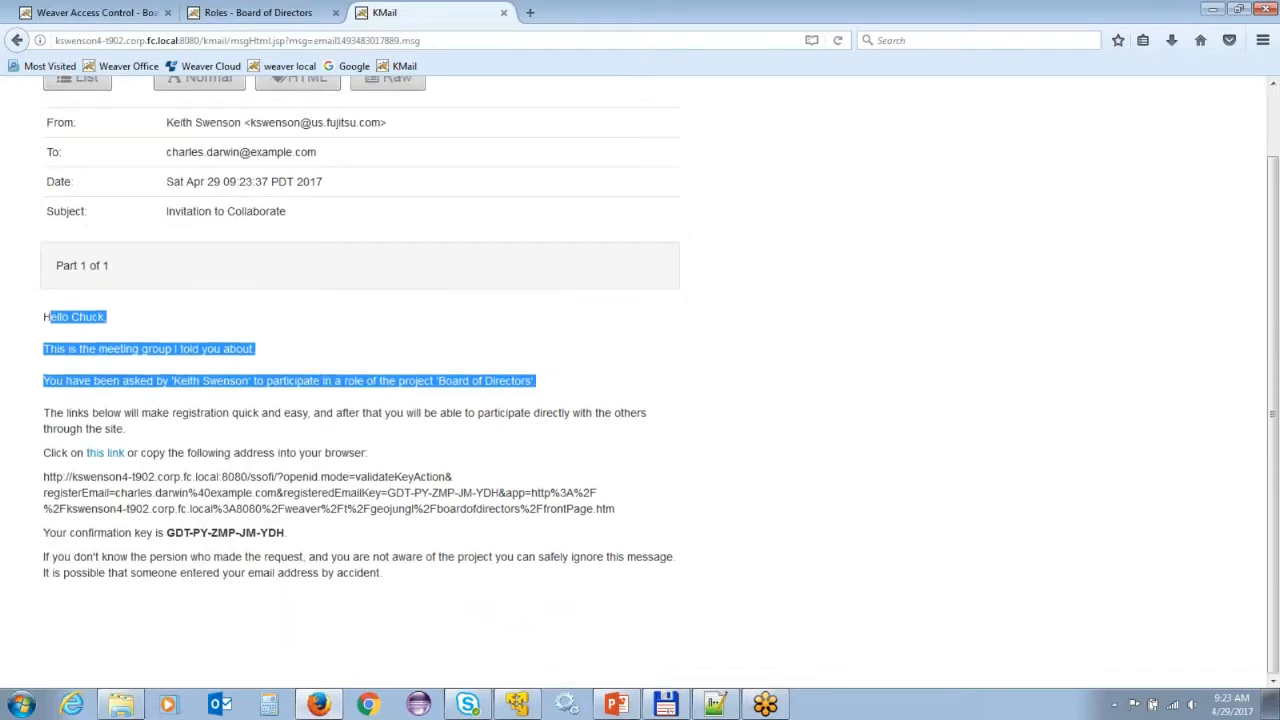
pyautogui.click(45, 457)
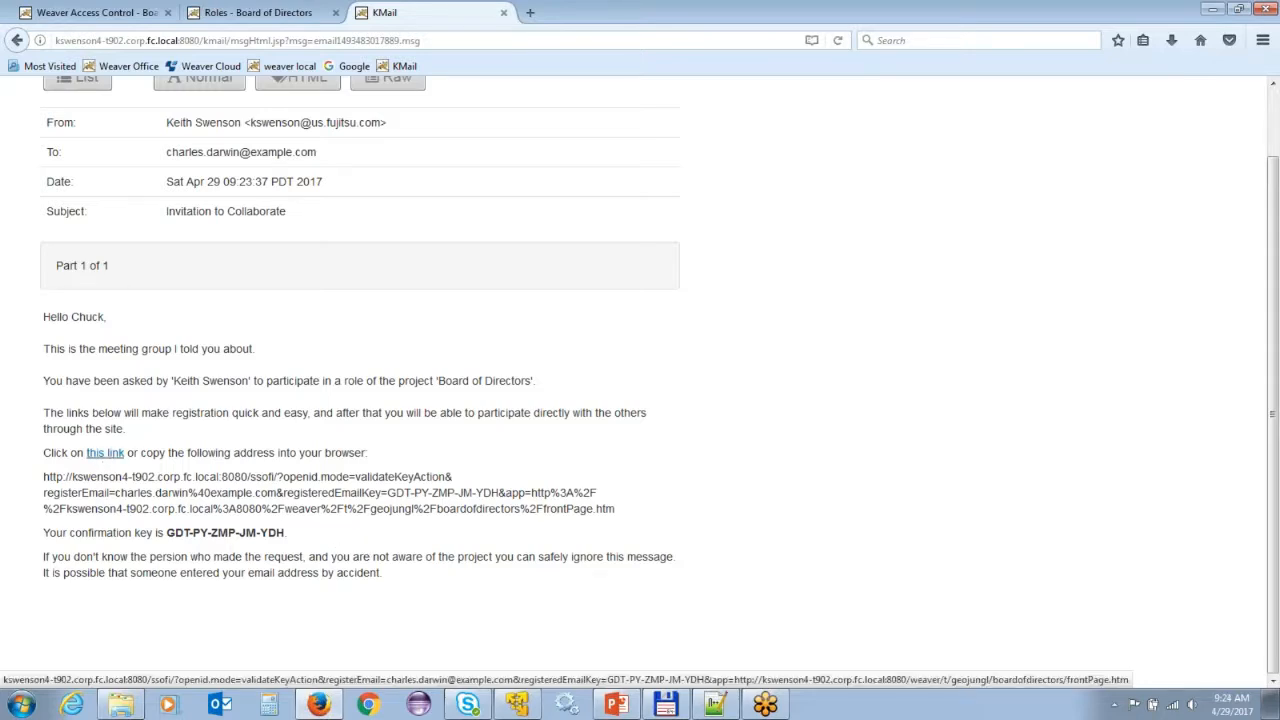
pyautogui.click(100, 456)
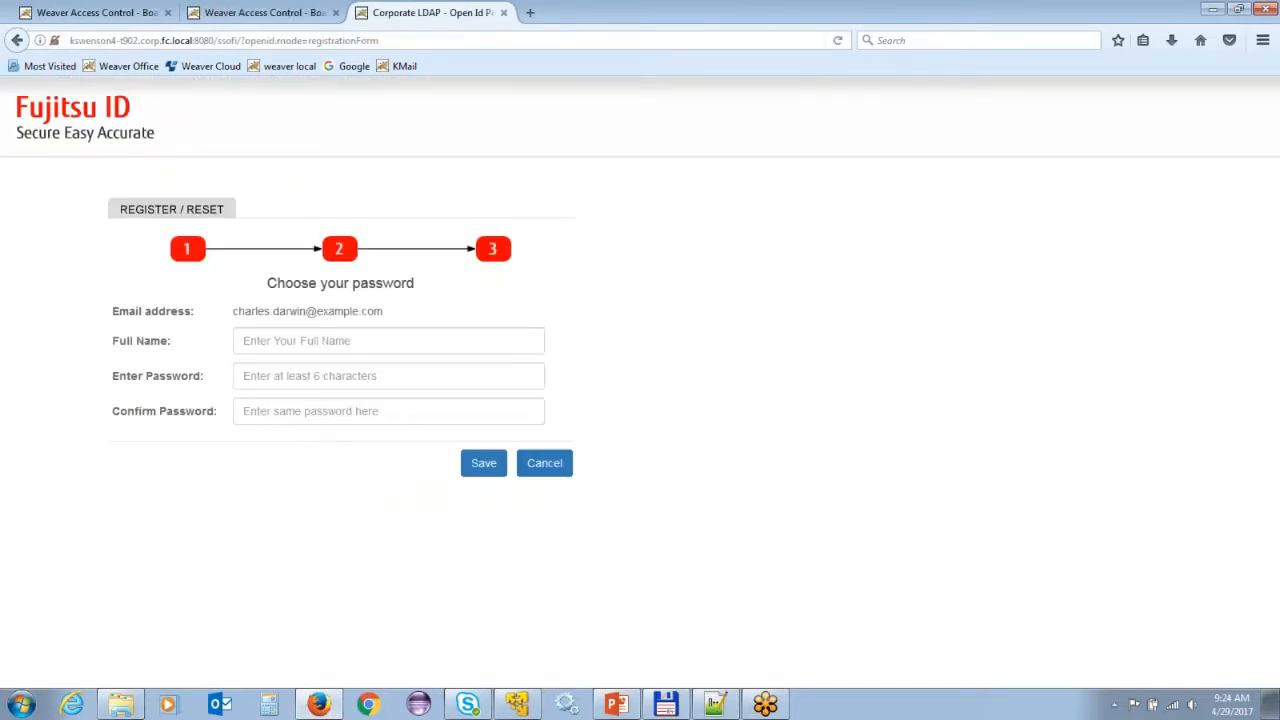
# Register the account with the member's full name and a matching password, then save.
pyautogui.click(286, 340)
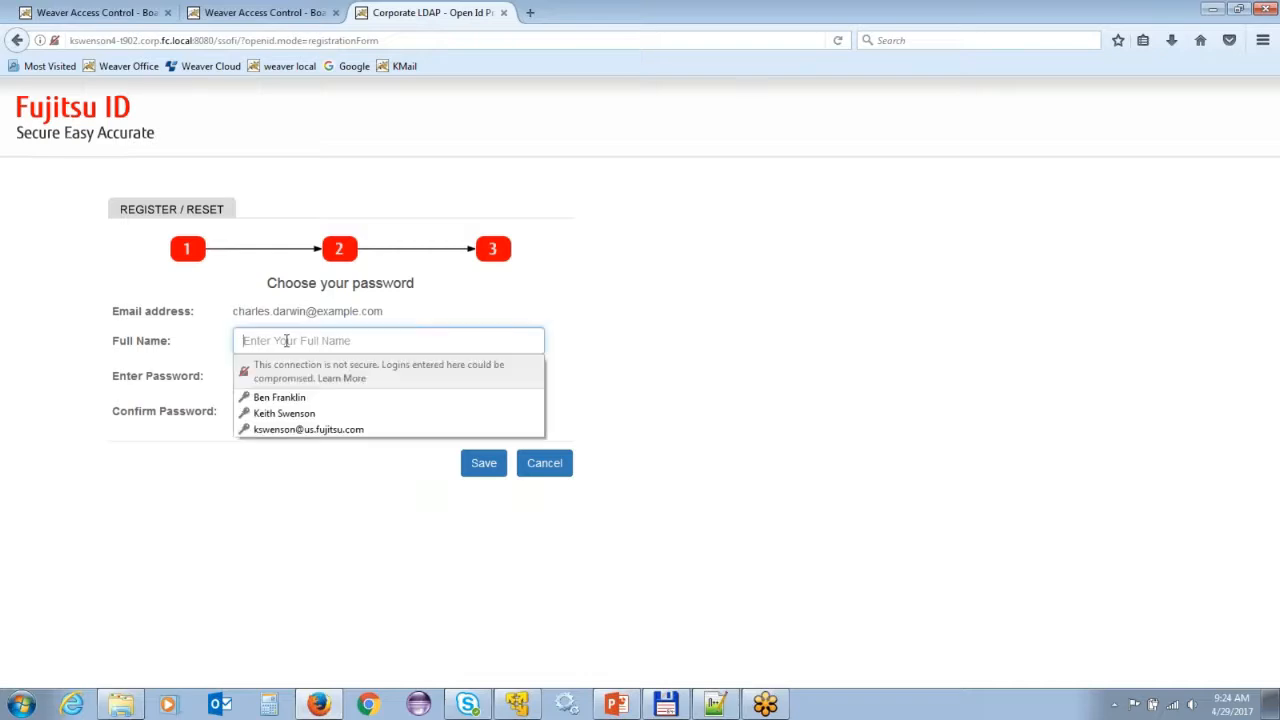
pyautogui.write('Charl')
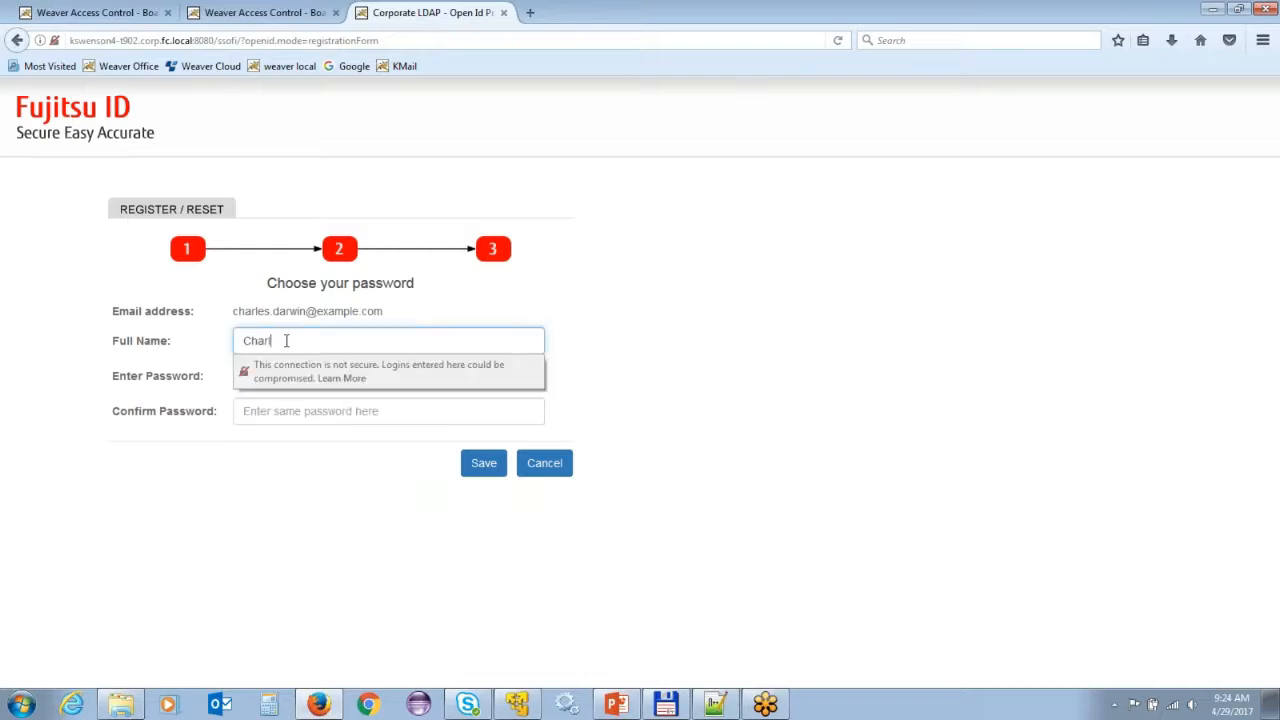
pyautogui.write('es Darwin')
pyautogui.press('Tab')
pyautogui.write('password')
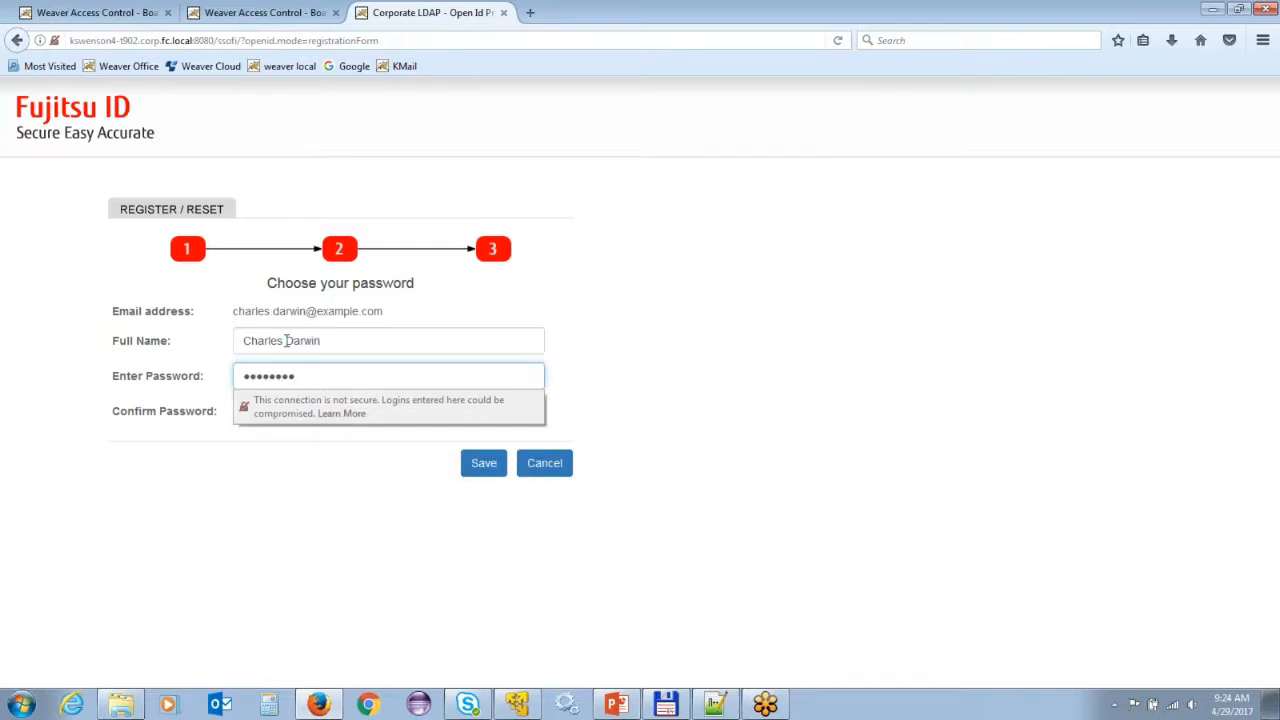
pyautogui.press('Tab')
pyautogui.write('password')
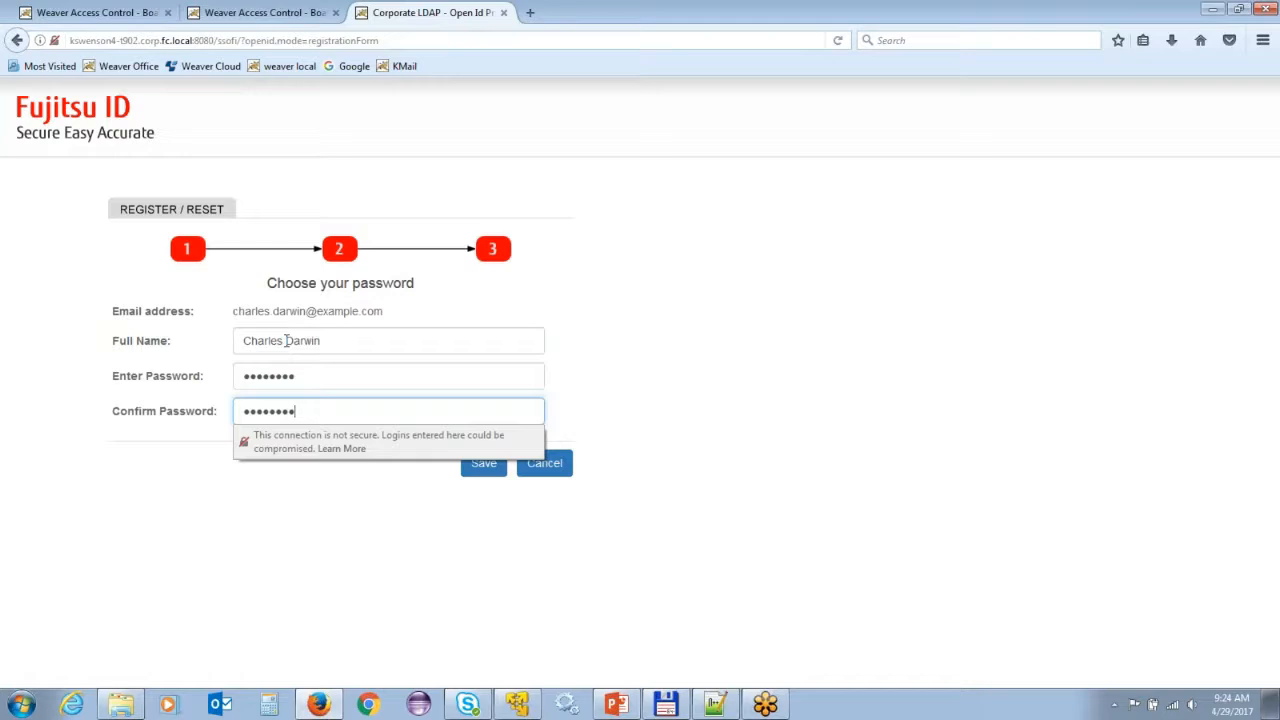
pyautogui.click(483, 468)
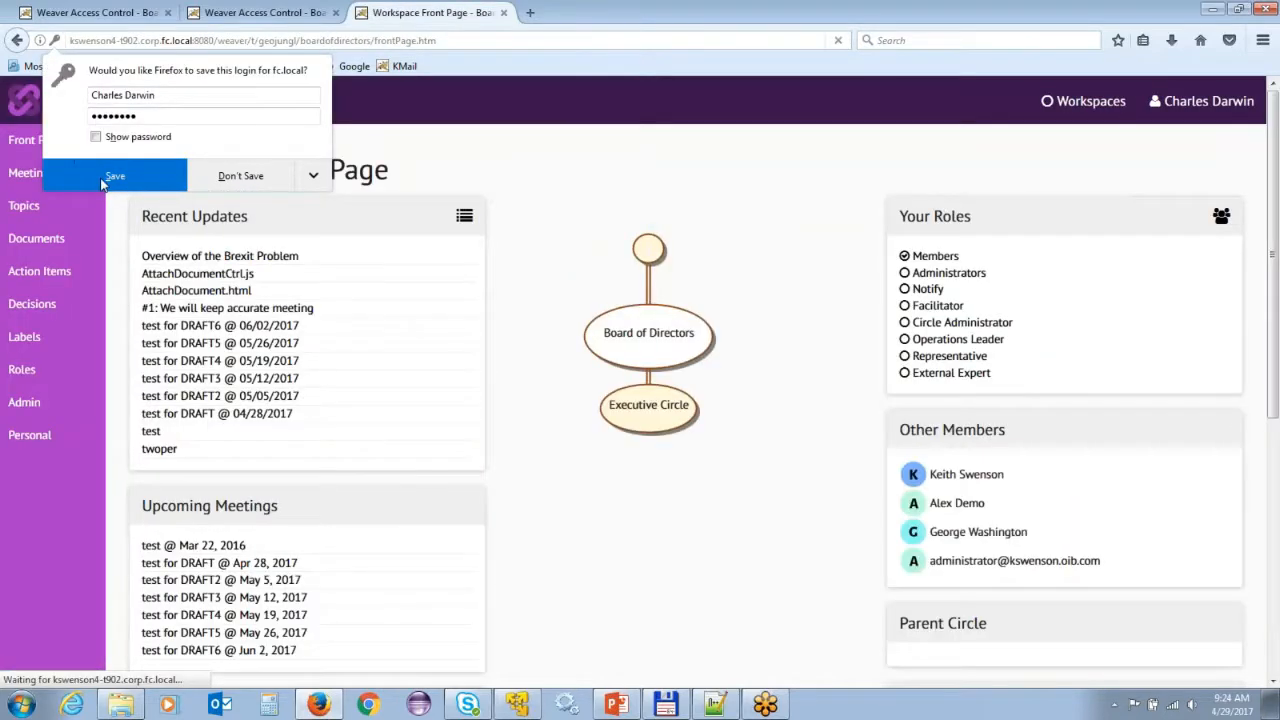
# Save the new account's login in Firefox's save-login prompt.
pyautogui.click(106, 180)
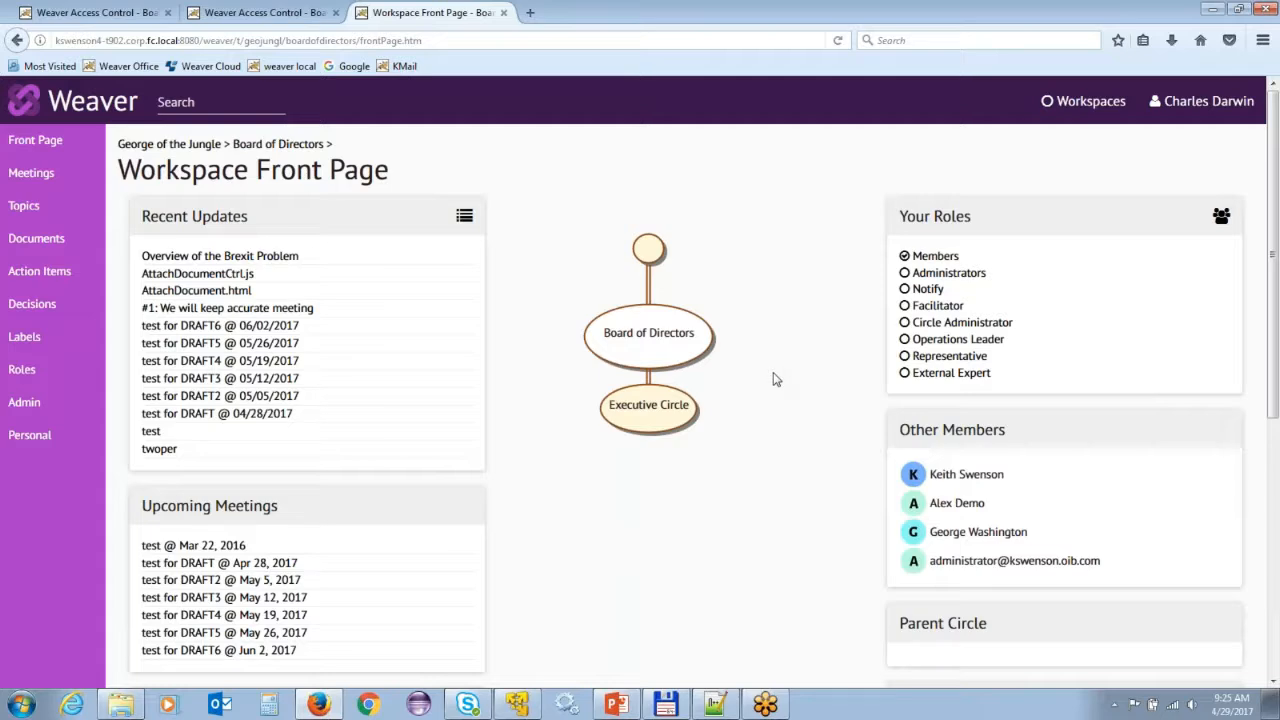
# Check on the Roles page that the new person is listed in Members.
pyautogui.click(22, 371)
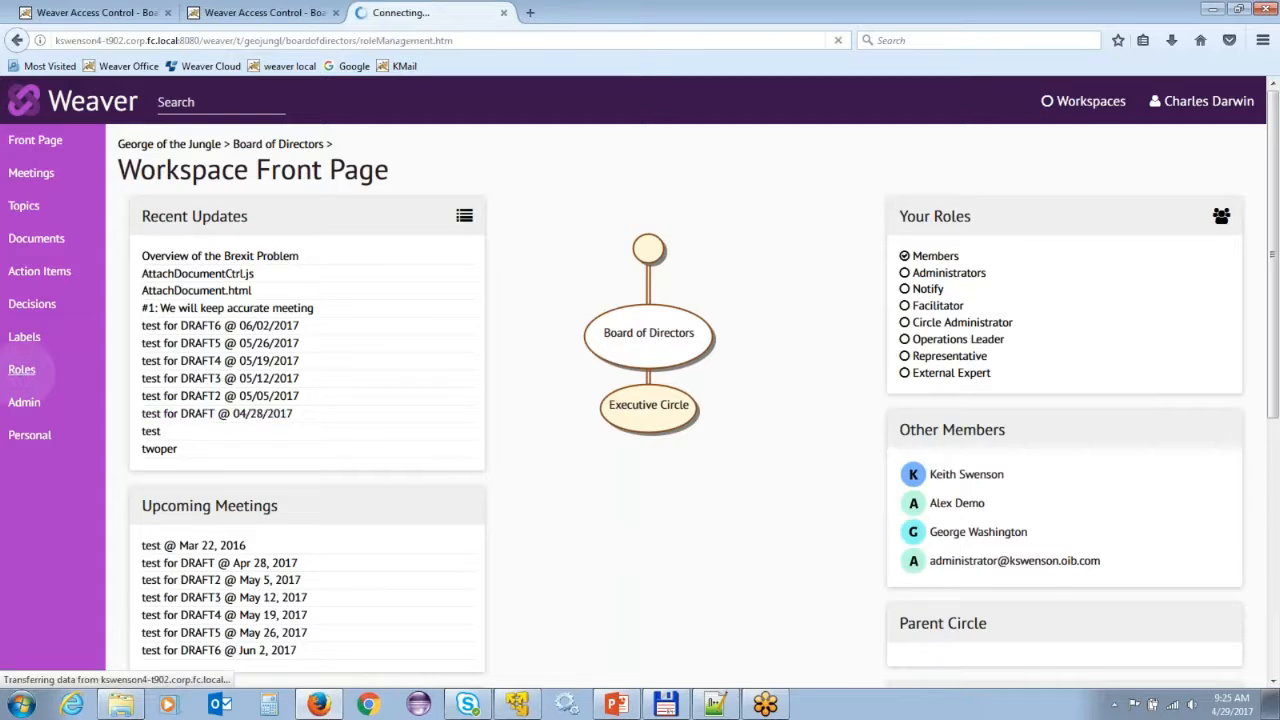
pyautogui.click(632, 254)
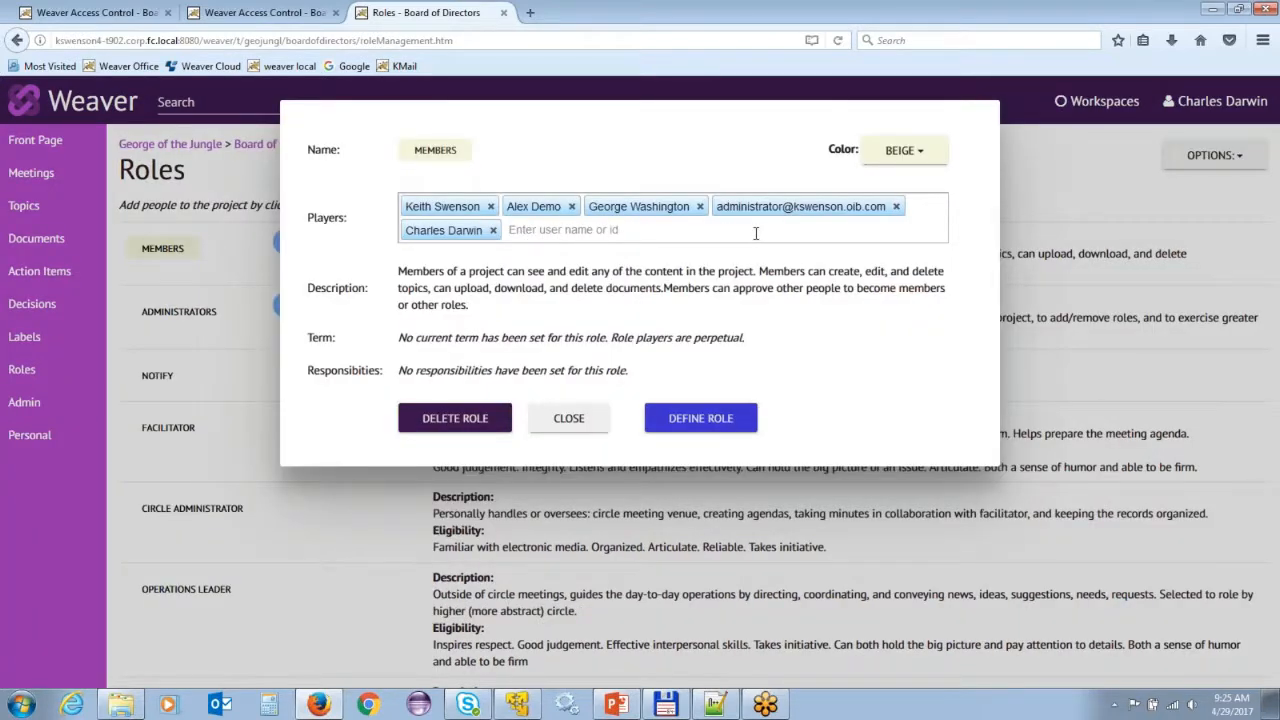
pyautogui.click(566, 420)
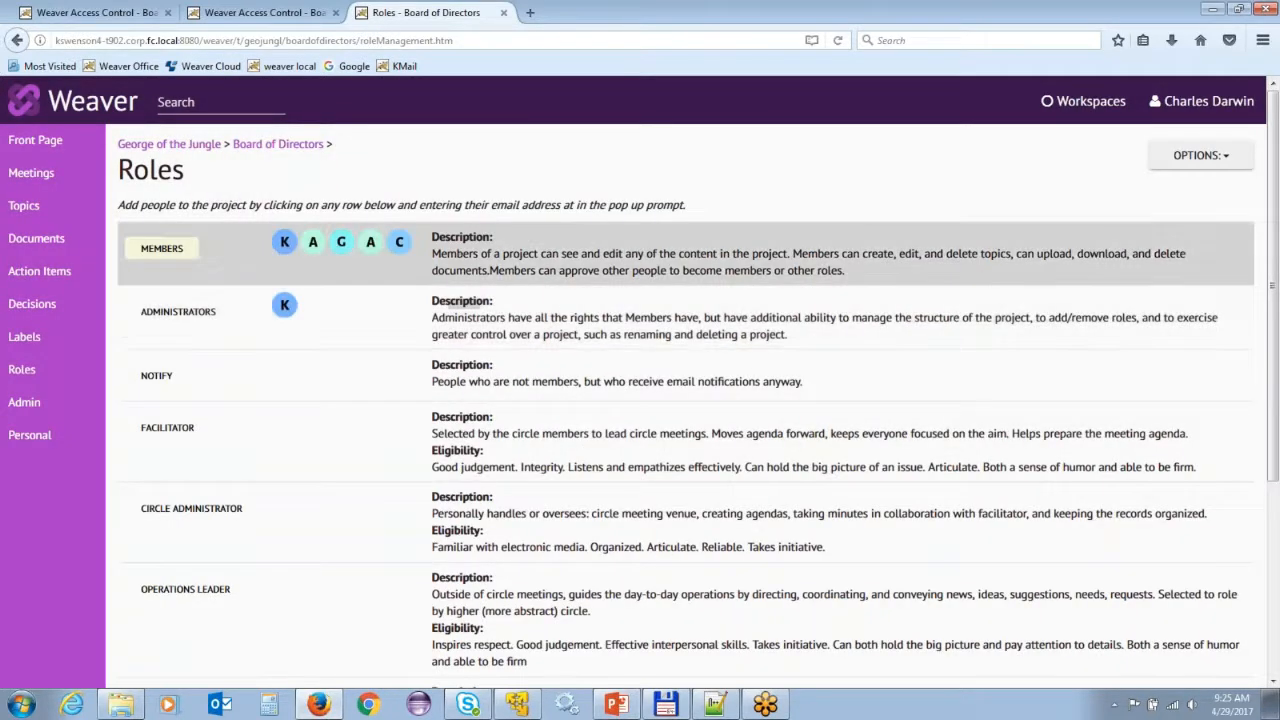
# Send the new member another invitation with 'Again!' added to the greeting.
pyautogui.click(399, 243)
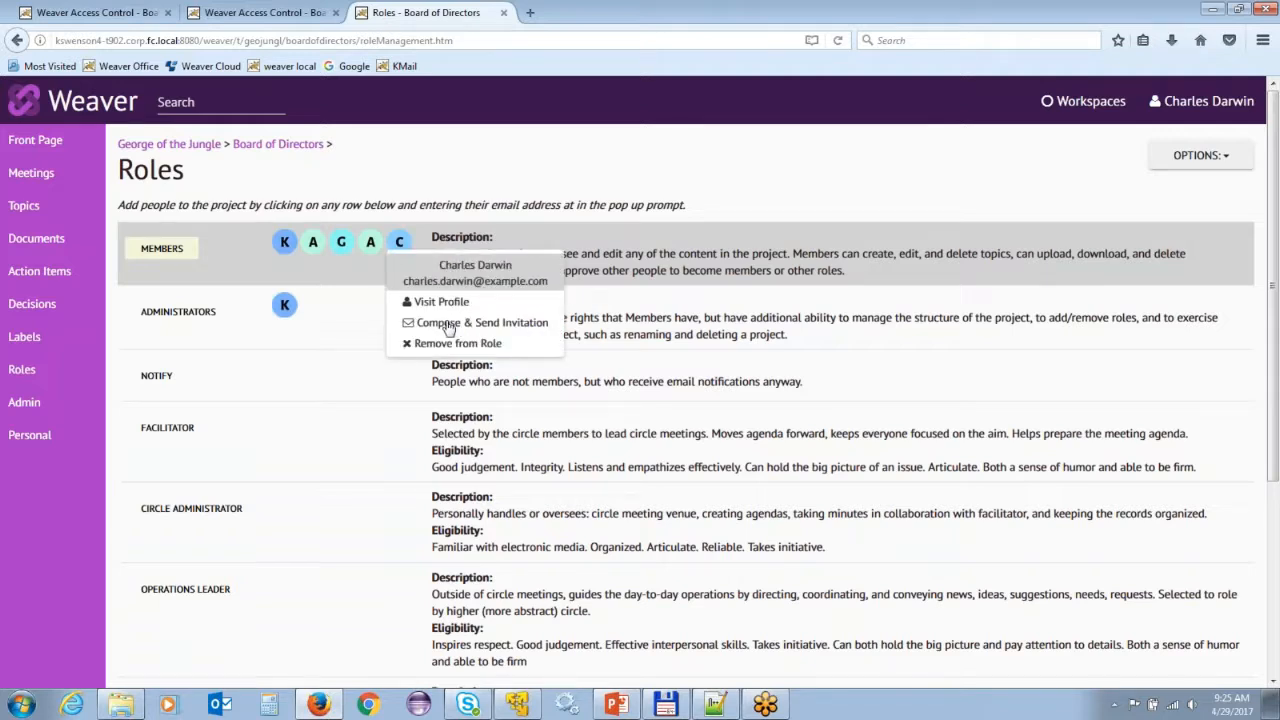
pyautogui.click(449, 326)
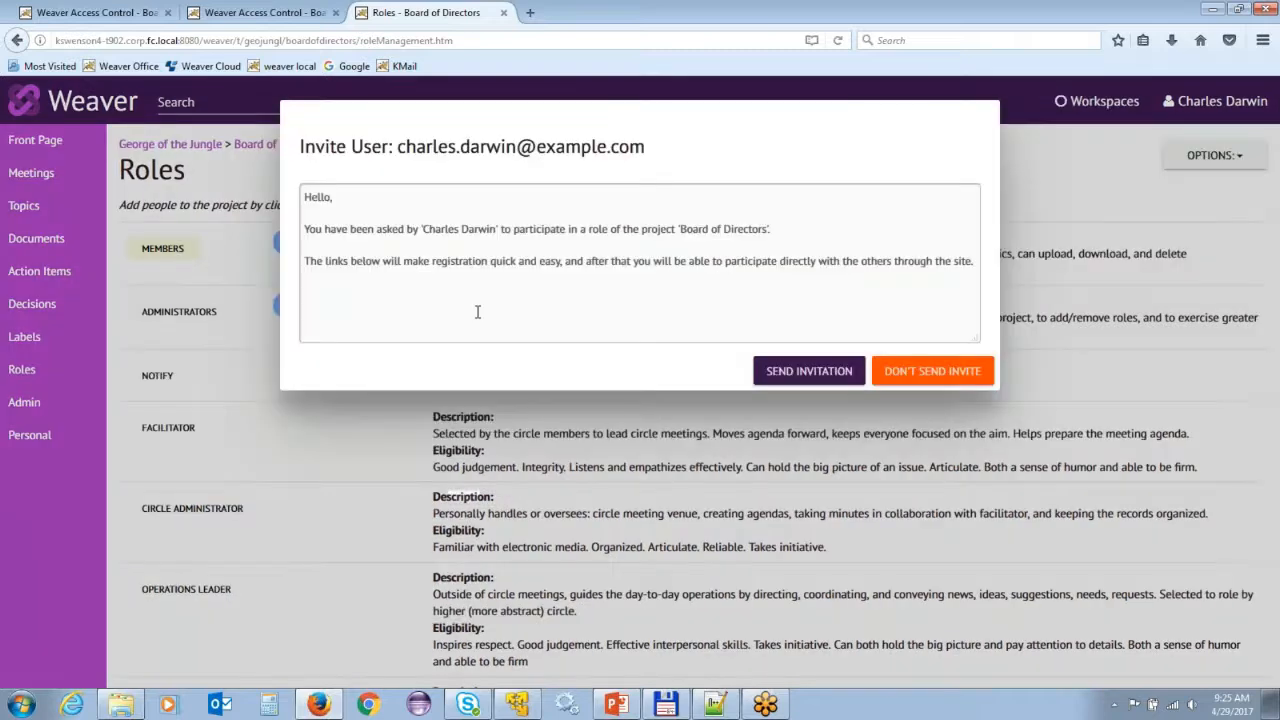
pyautogui.click(419, 204)
pyautogui.write('Again!')
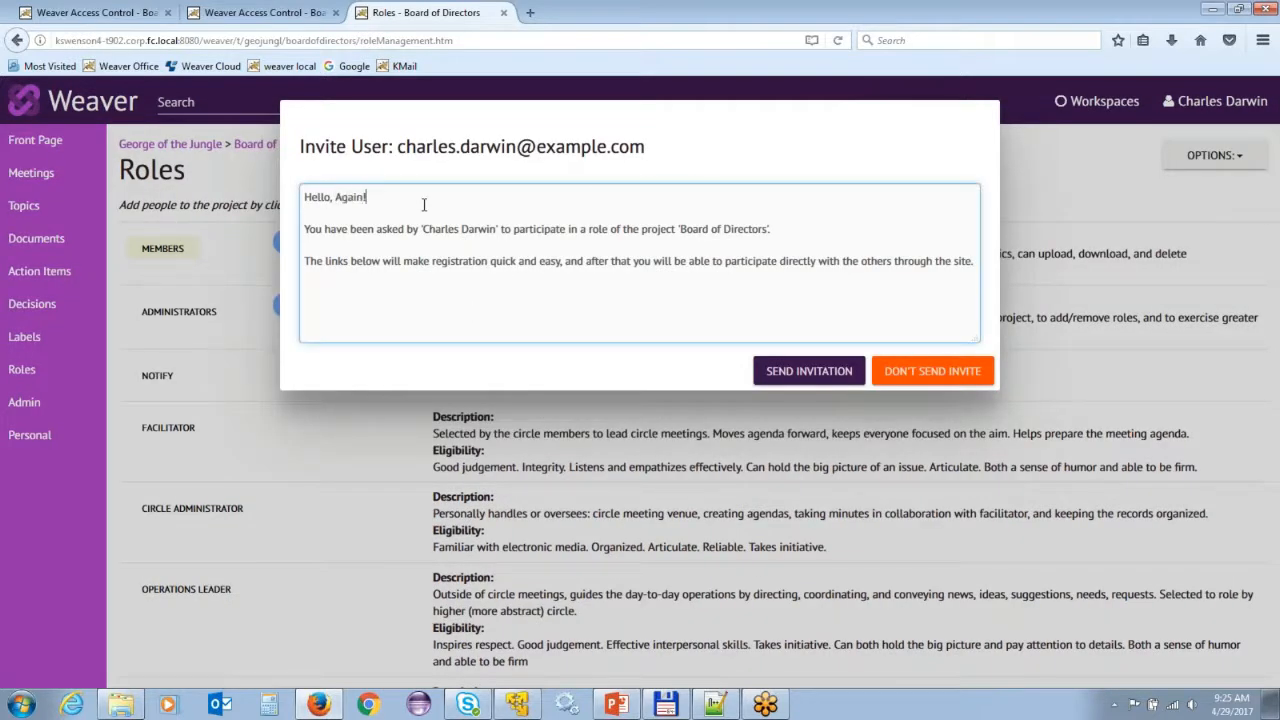
pyautogui.click(806, 372)
pyautogui.click(730, 332)
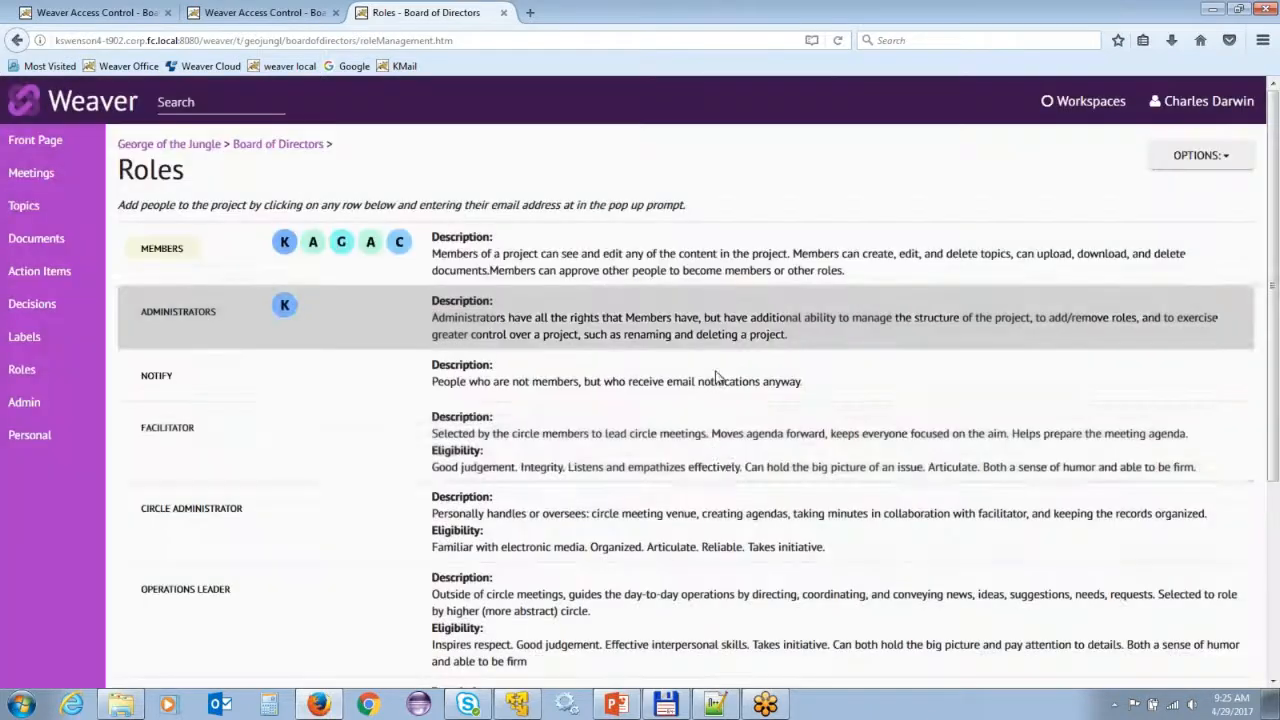